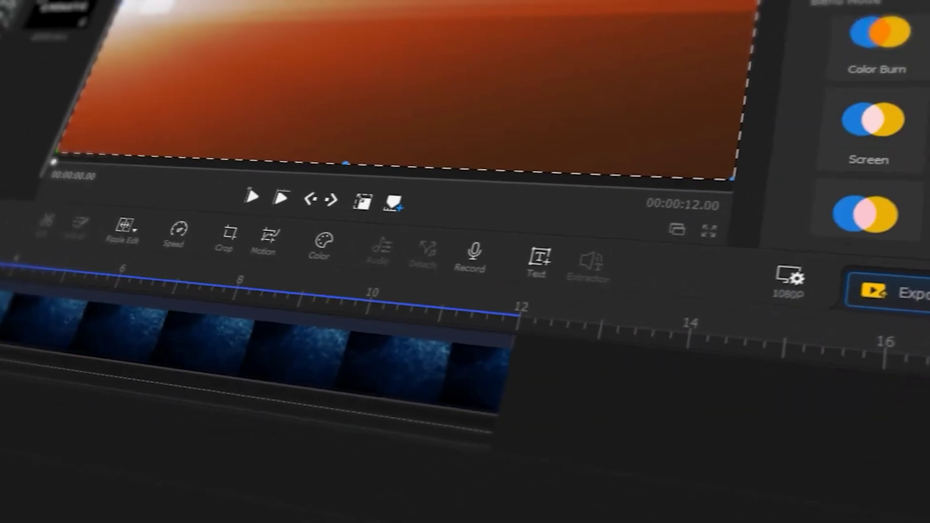
Set the overlay to Screen blend, trim the particle background from 12 to 5 seconds, and preview the start.
click(872, 131)
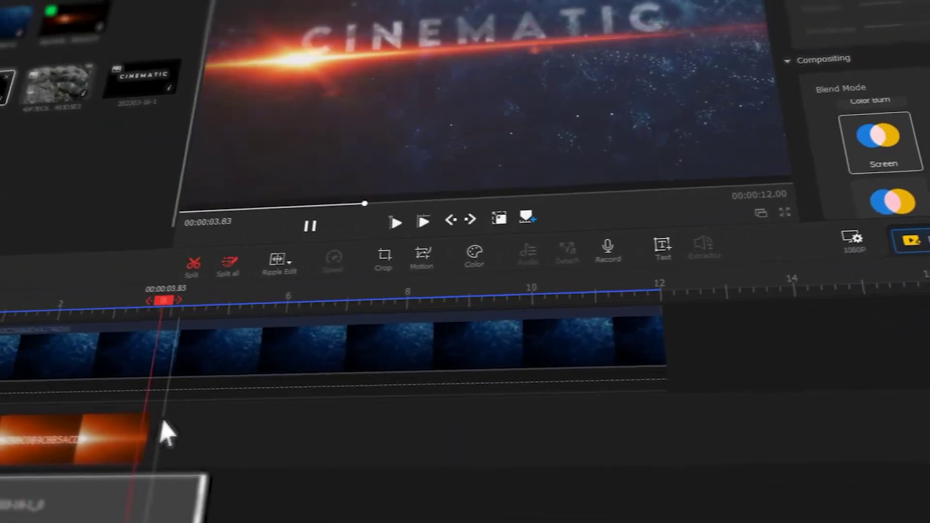
drag(640, 346, 199, 347)
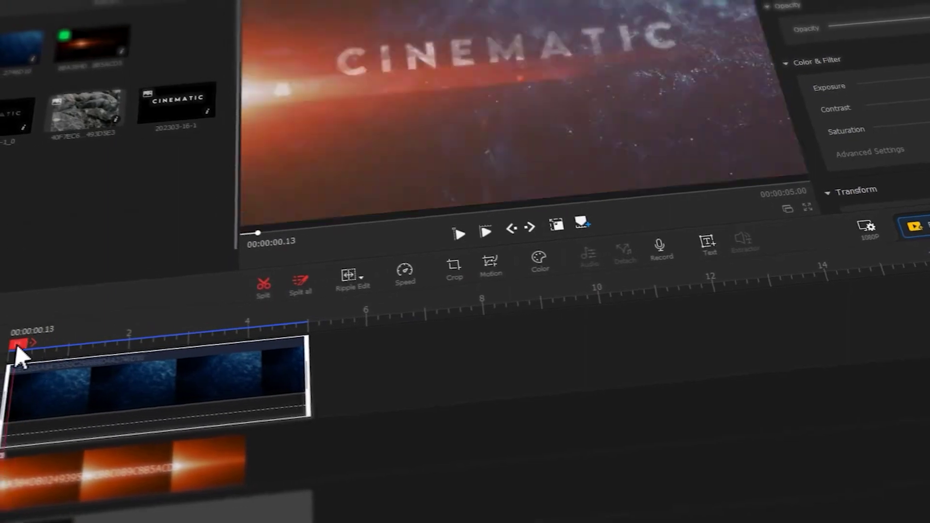
drag(17, 345, 297, 349)
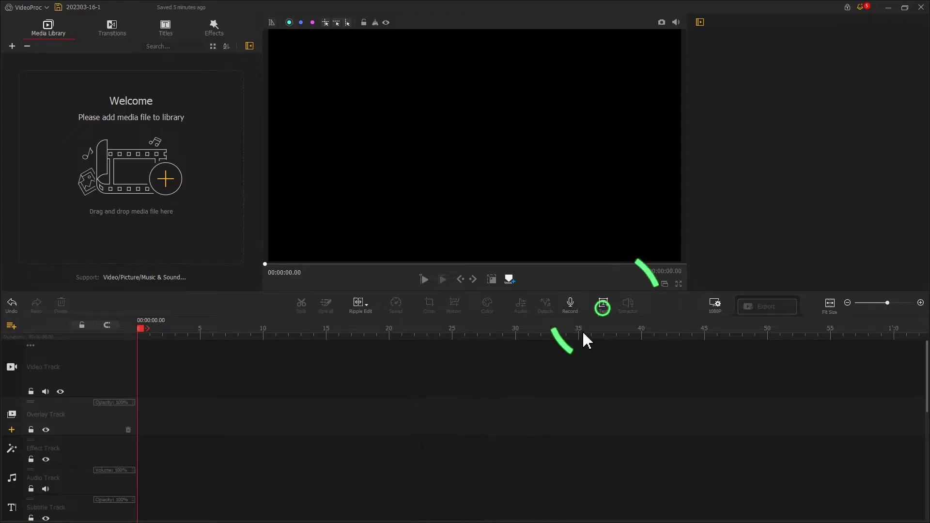
Add a default 'Text Here' title clip to the subtitle track.
click(604, 304)
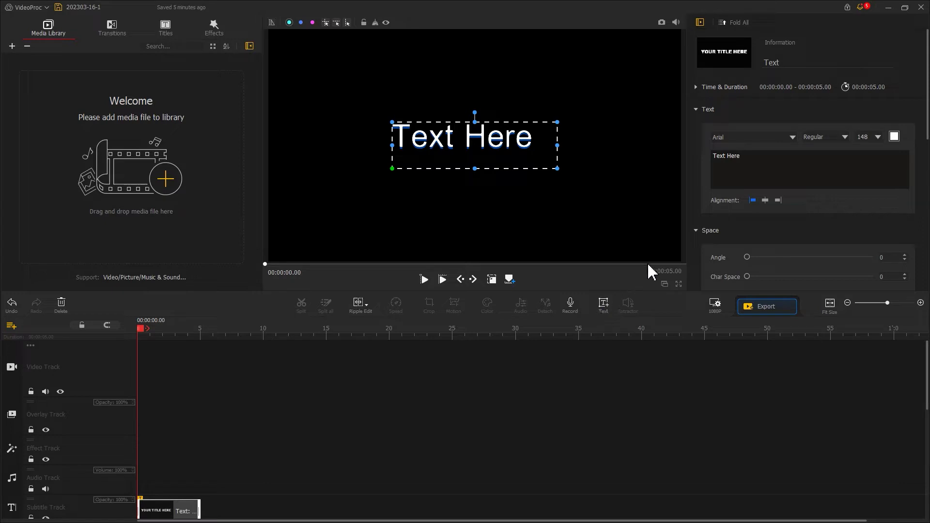
Replace the placeholder text with CINEMATIC and set the font to LEMON MILK.
drag(753, 155, 703, 156)
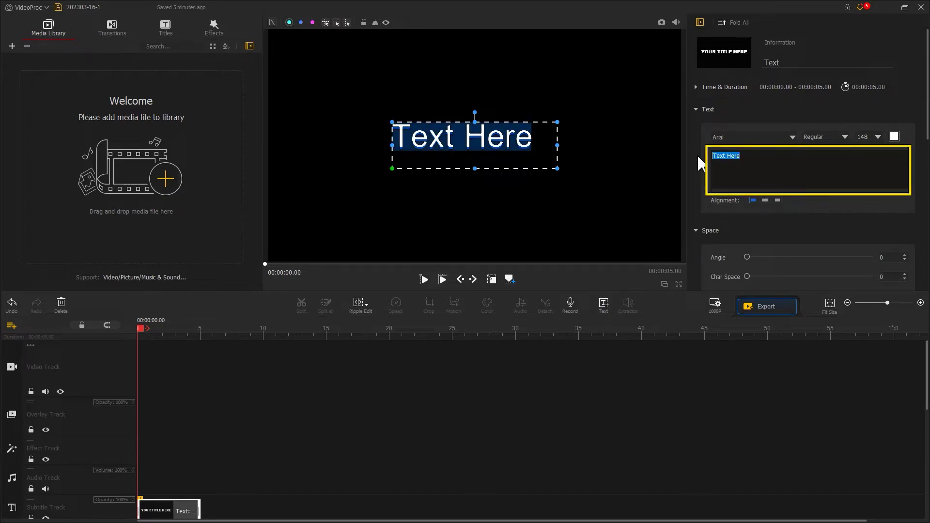
text(CINEMATIC)
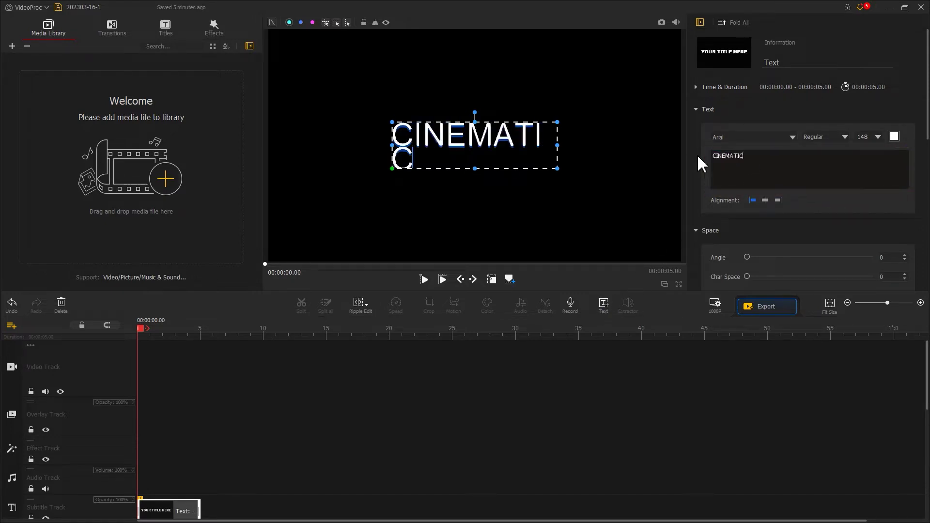
click(792, 137)
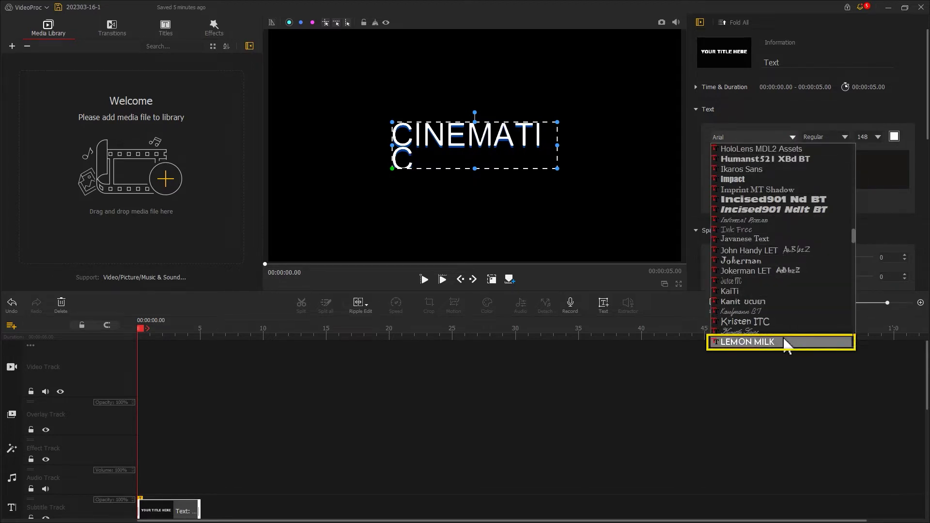
click(748, 342)
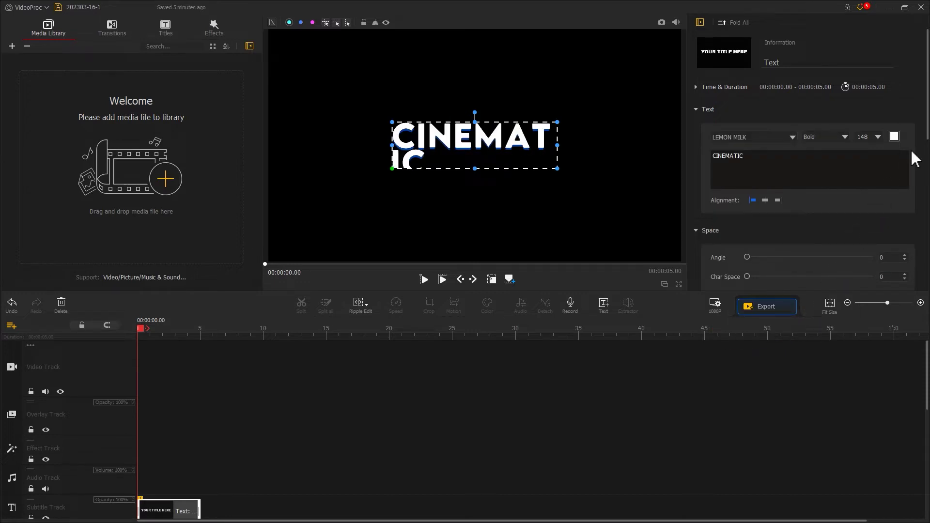
Widen the character spacing to 40 and resize the text box so CINEMATIC fits on one line.
drag(928, 136, 929, 177)
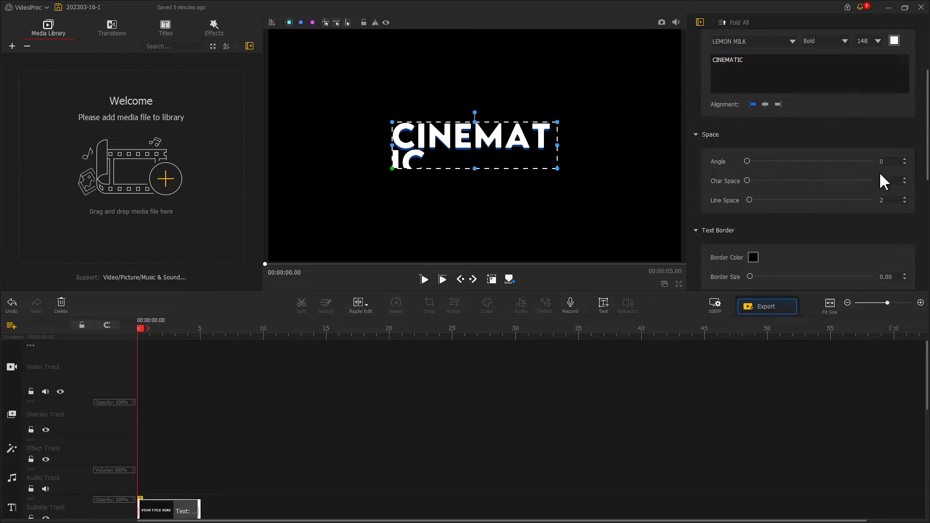
drag(748, 181, 797, 180)
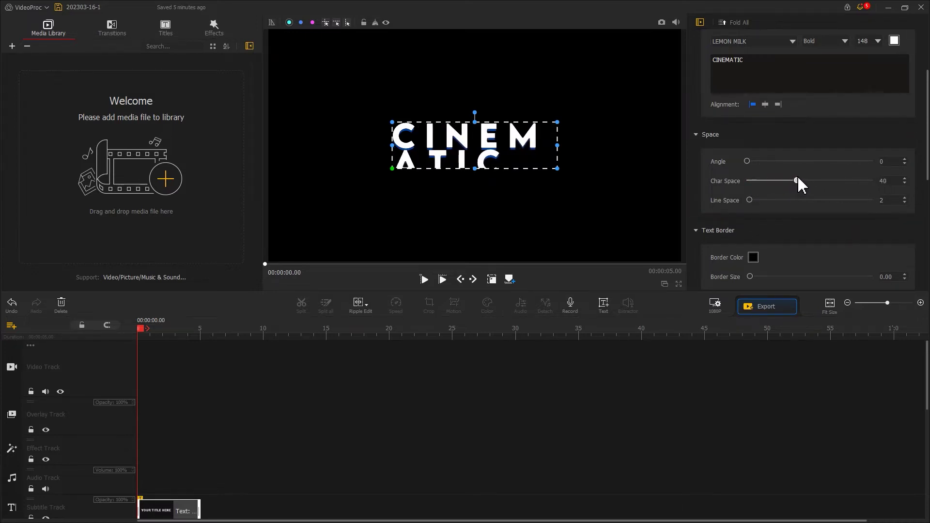
drag(928, 169, 925, 267)
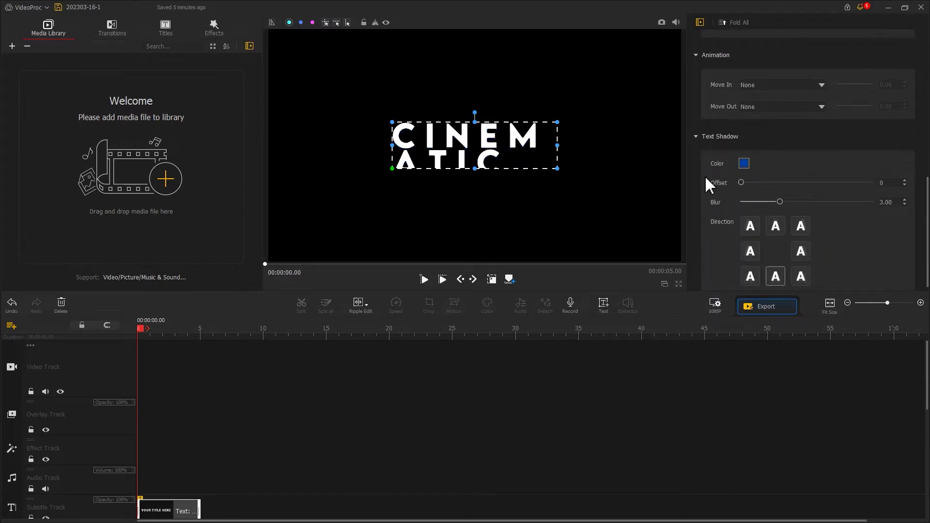
drag(558, 145, 615, 137)
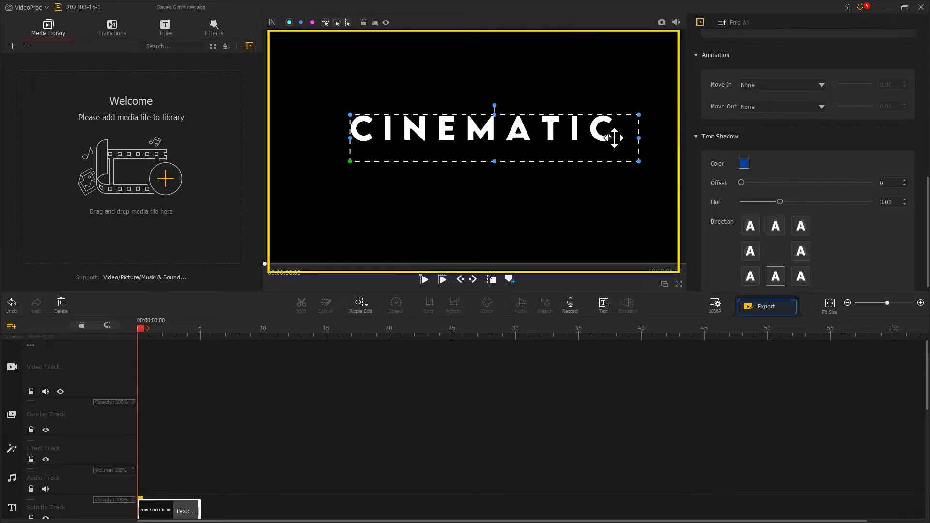
drag(638, 160, 625, 148)
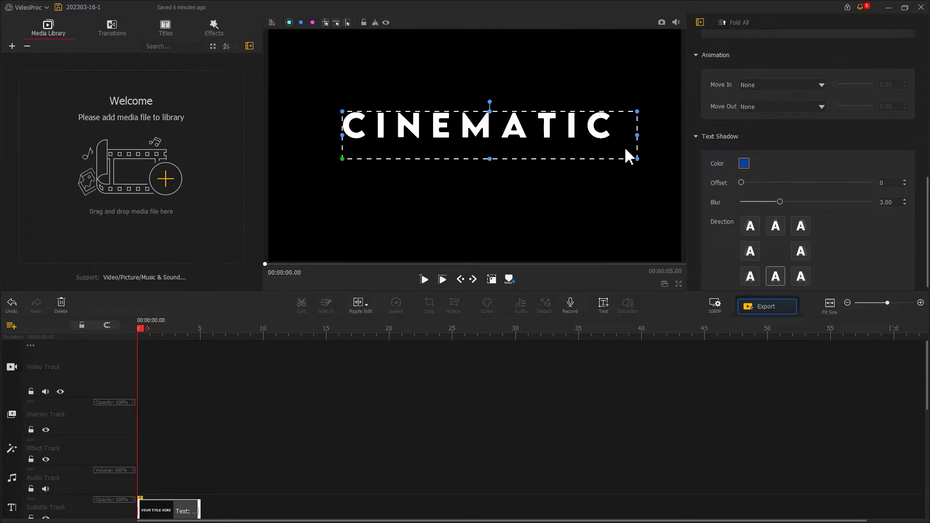
Snapshot the title as 202303-16-1.png, import it into the library, and delete the text clip.
click(661, 22)
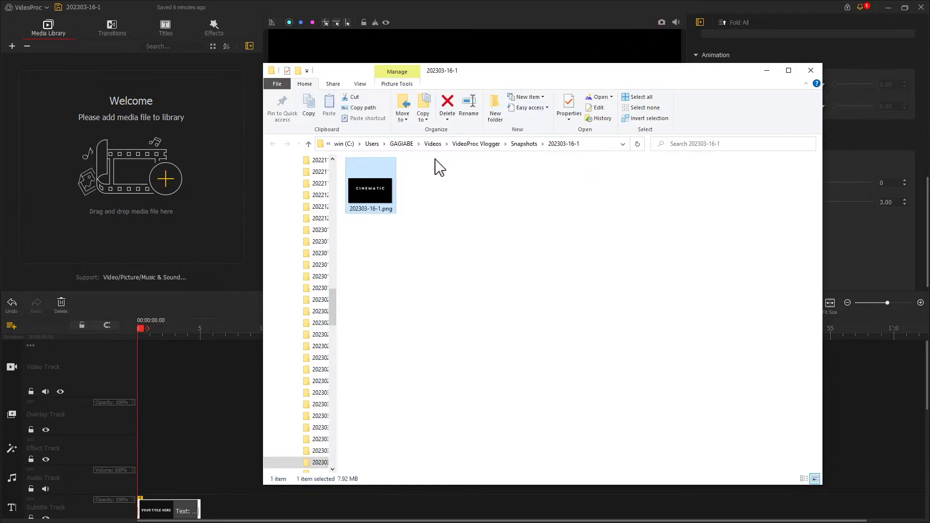
drag(378, 196, 222, 185)
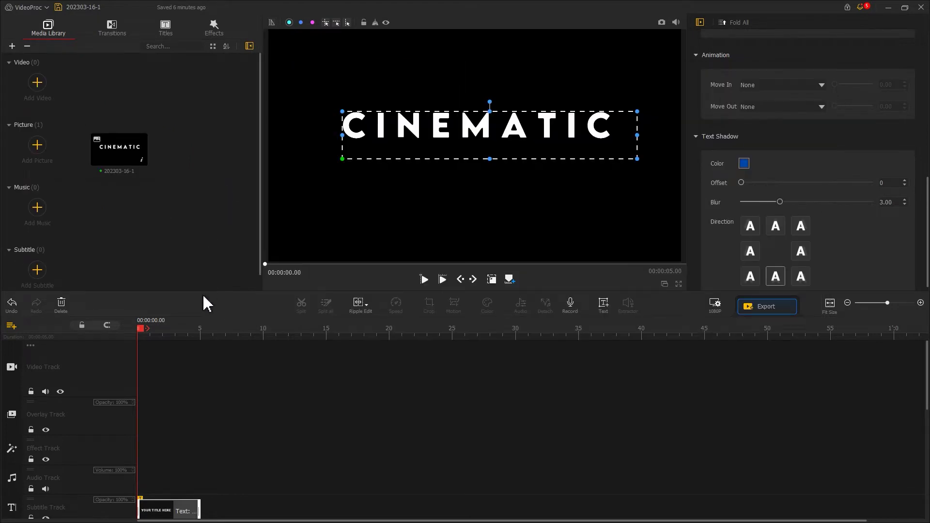
right_click(160, 513)
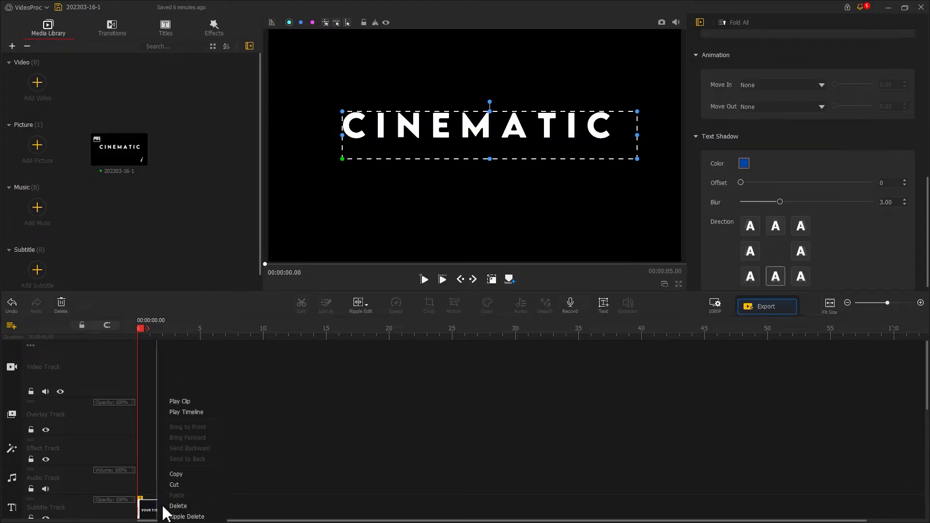
click(190, 507)
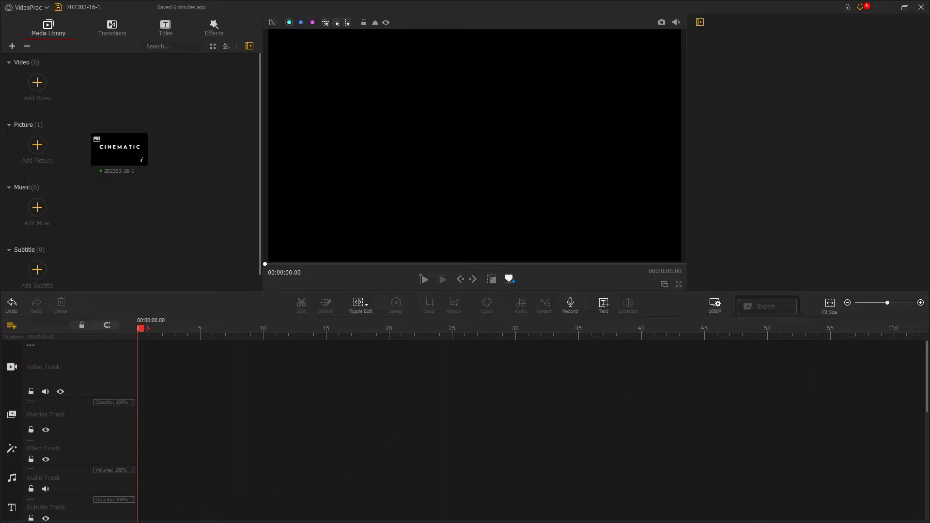
Import the rock photo onto the video track and put the CINEMATIC image on the overlay track.
drag(903, 85, 134, 108)
drag(125, 156, 185, 359)
drag(236, 336, 514, 338)
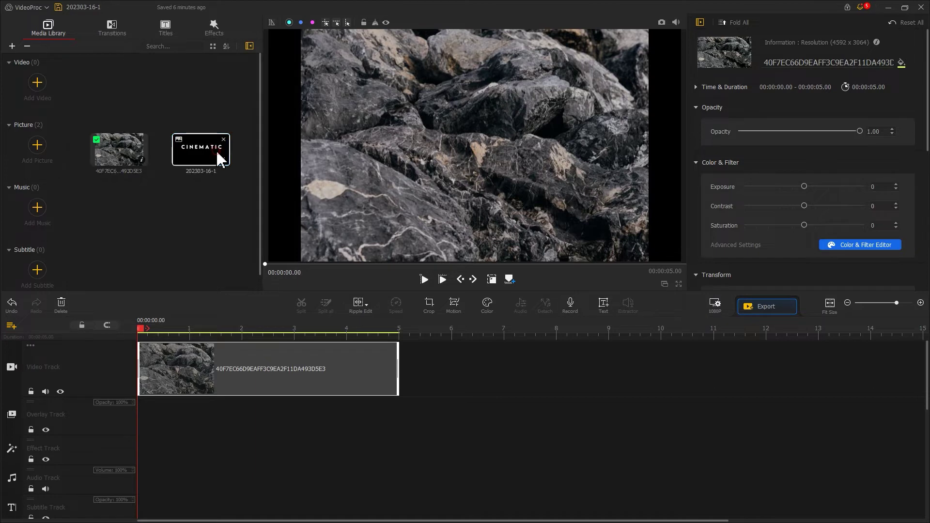
drag(217, 154, 147, 422)
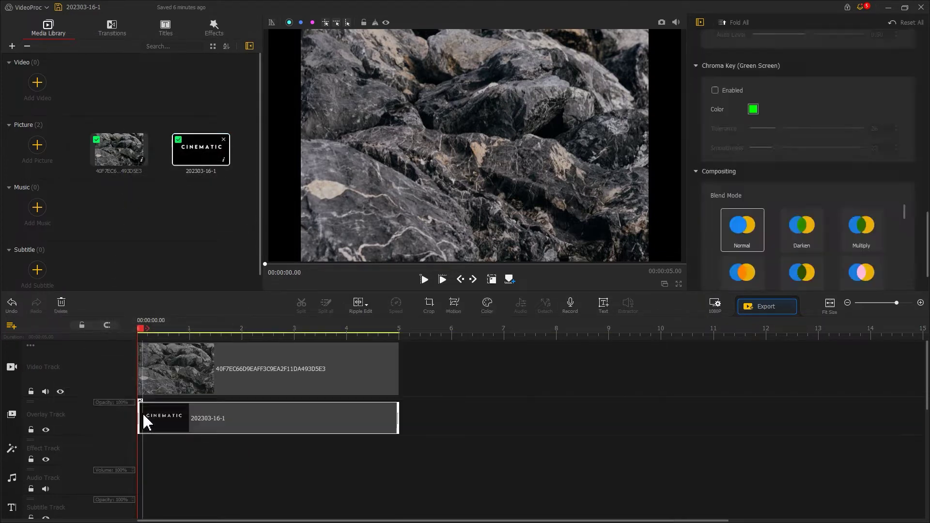
Fit the CINEMATIC overlay to screen width, set Darken blend, and take a snapshot.
scroll(820, 185, up, 5)
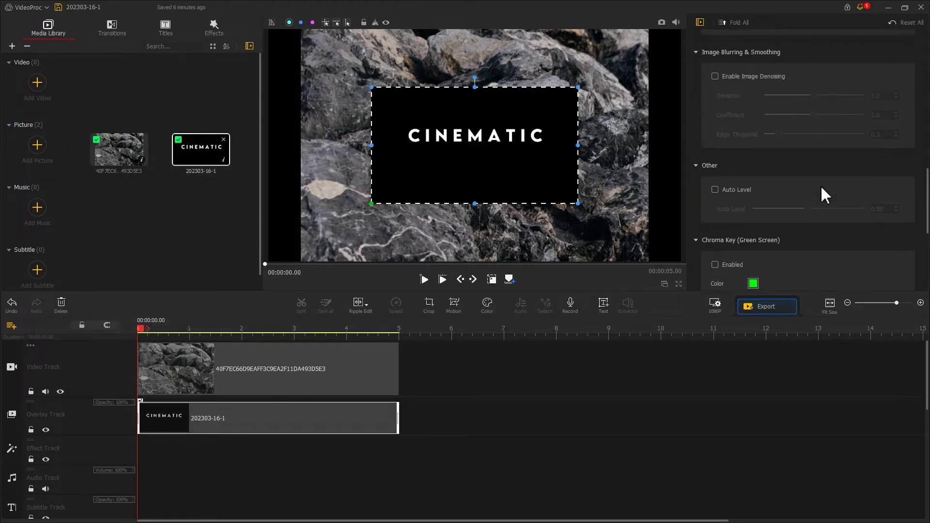
click(785, 195)
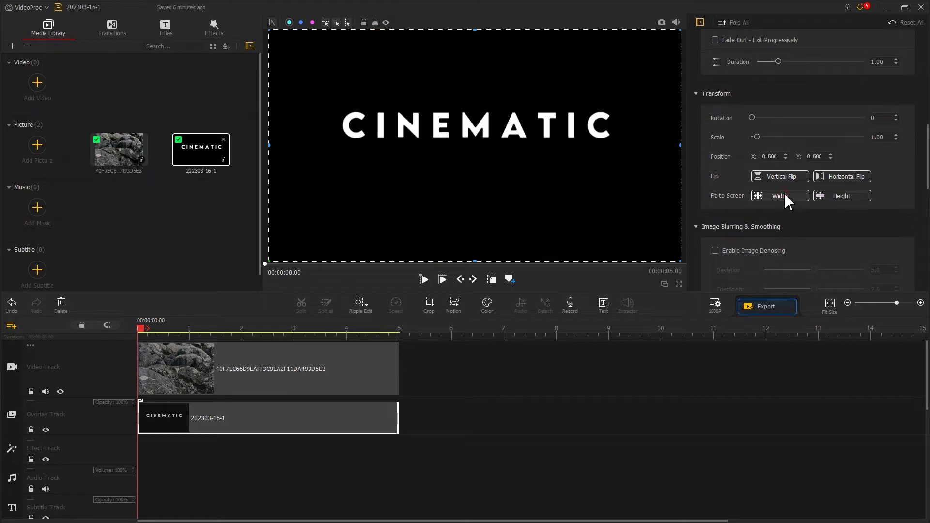
scroll(785, 195, down, 8)
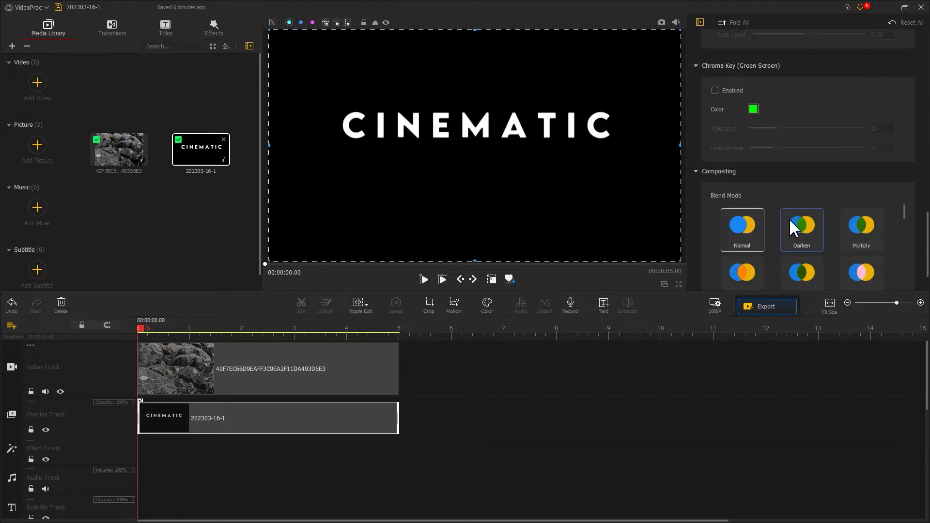
click(790, 235)
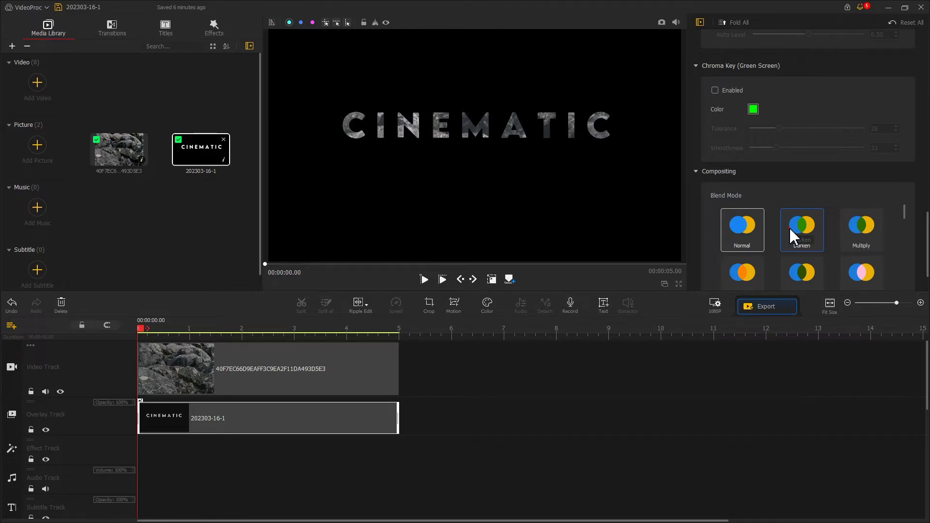
click(802, 236)
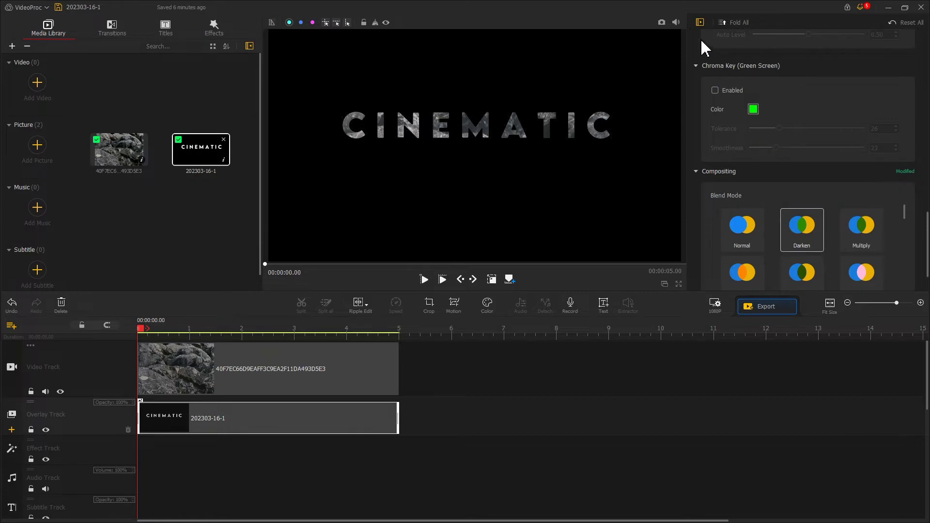
click(662, 23)
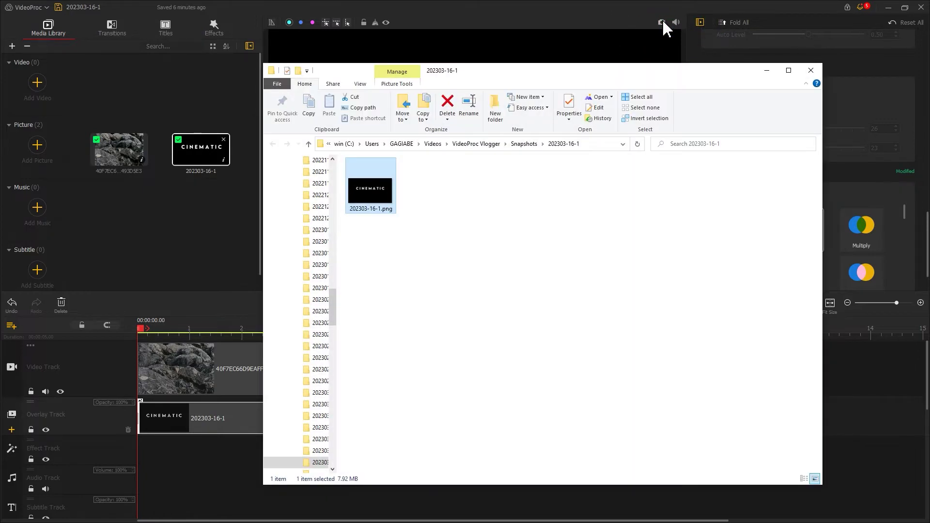
Snapshot the rock-textured title as 202303-16-1_0 and import it into the media library.
click(663, 23)
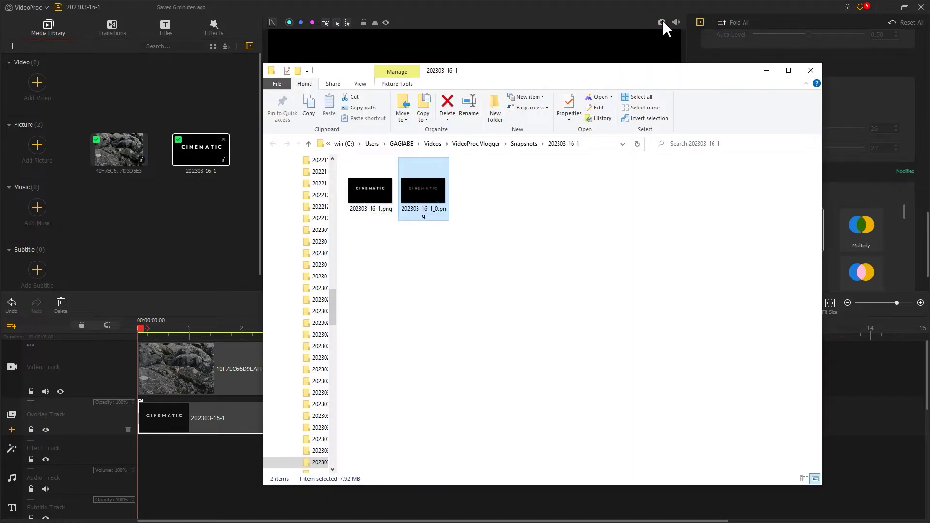
drag(424, 191, 163, 197)
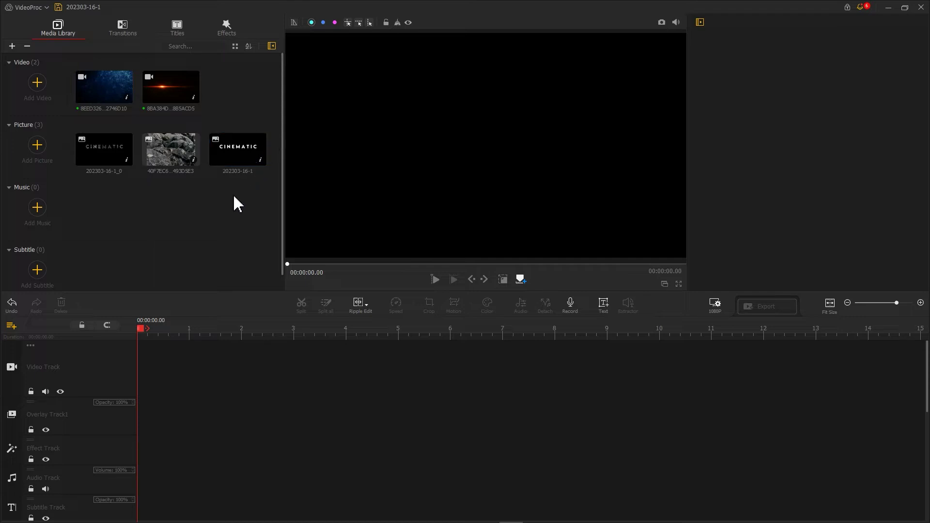
Add a second overlay track and place the 12-second particle video on the main track.
click(11, 326)
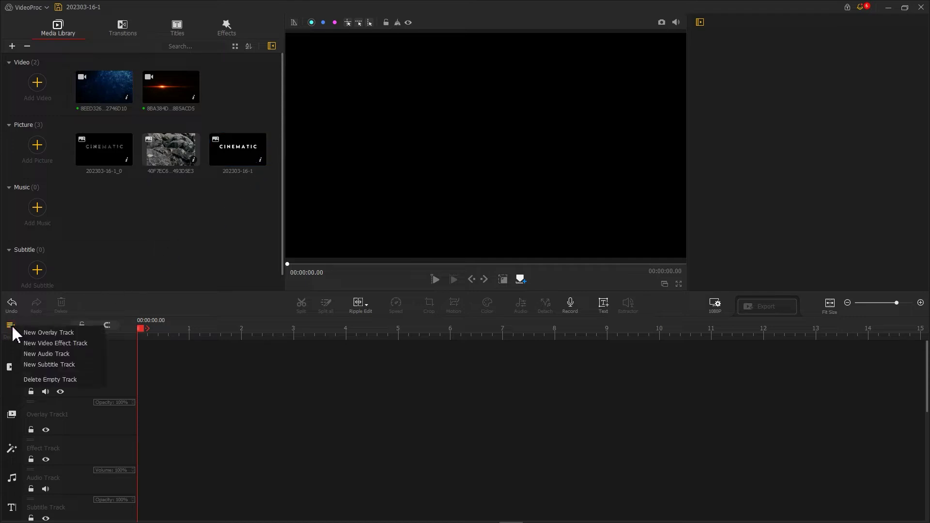
click(29, 332)
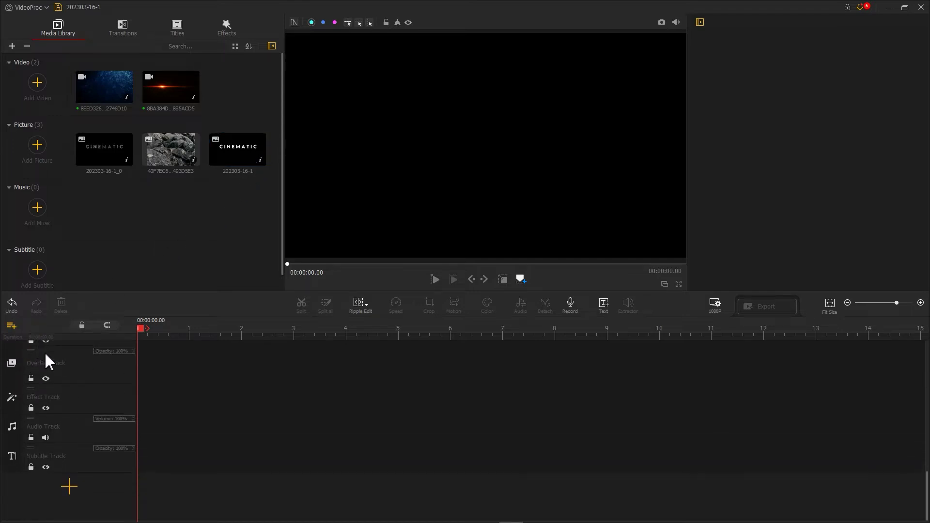
scroll(51, 370, up, 3)
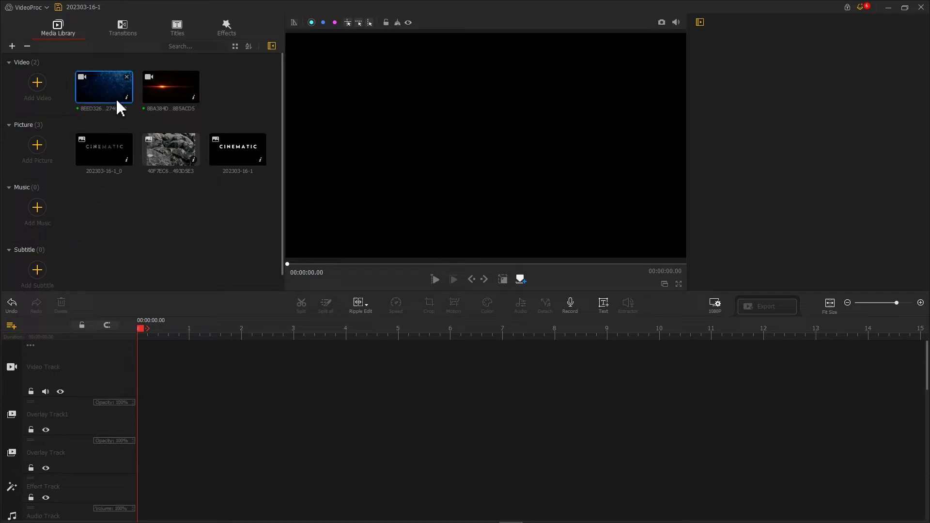
drag(118, 107, 156, 367)
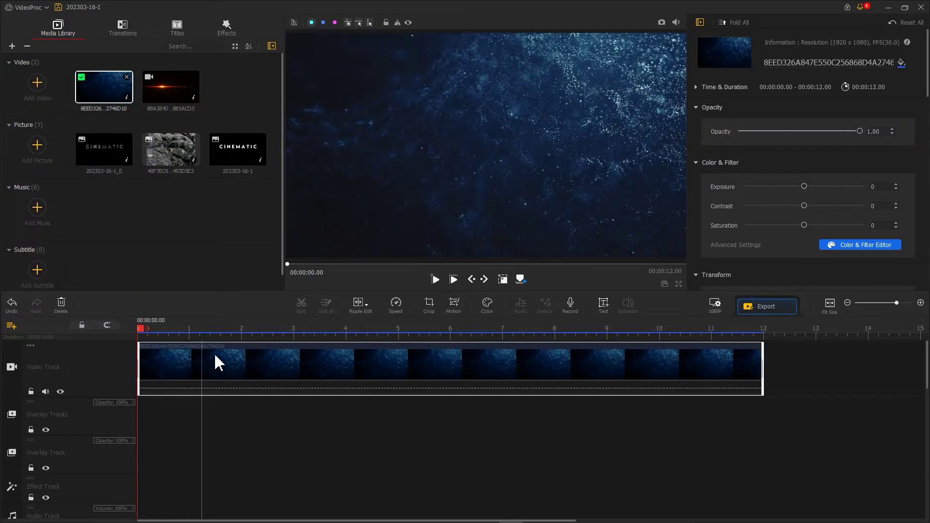
Put the flare clip on Overlay Track1, fit it to screen width with Screen blend, then add the CINEMATIC image.
scroll(360, 341, down, 4)
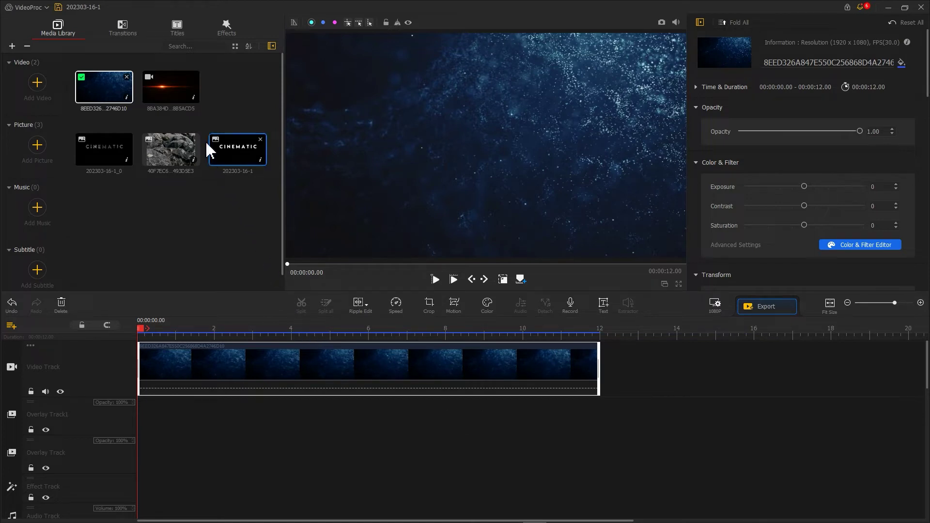
drag(181, 97, 143, 423)
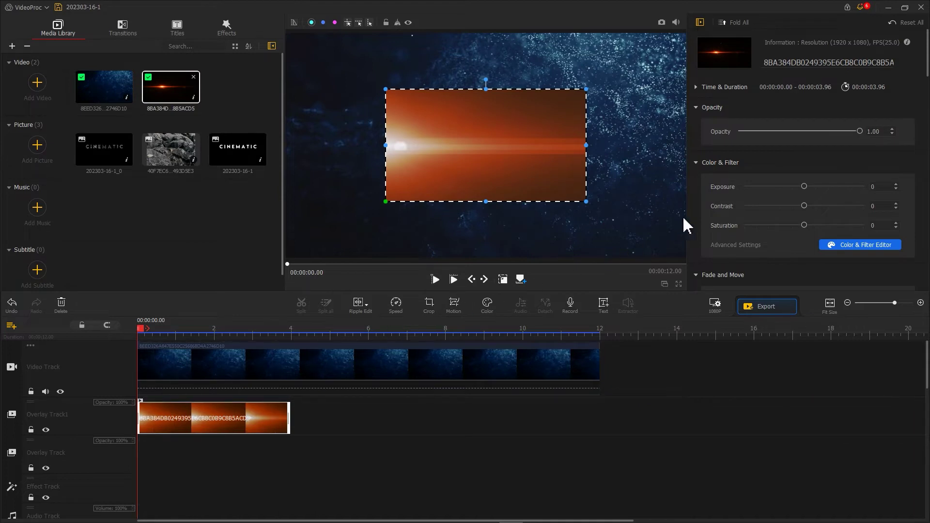
scroll(752, 191, down, 8)
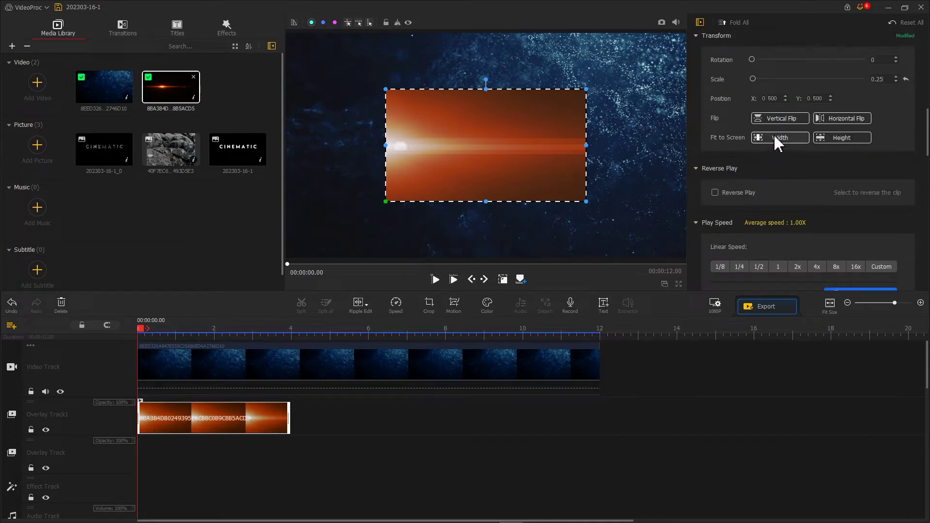
click(777, 140)
scroll(777, 143, down, 12)
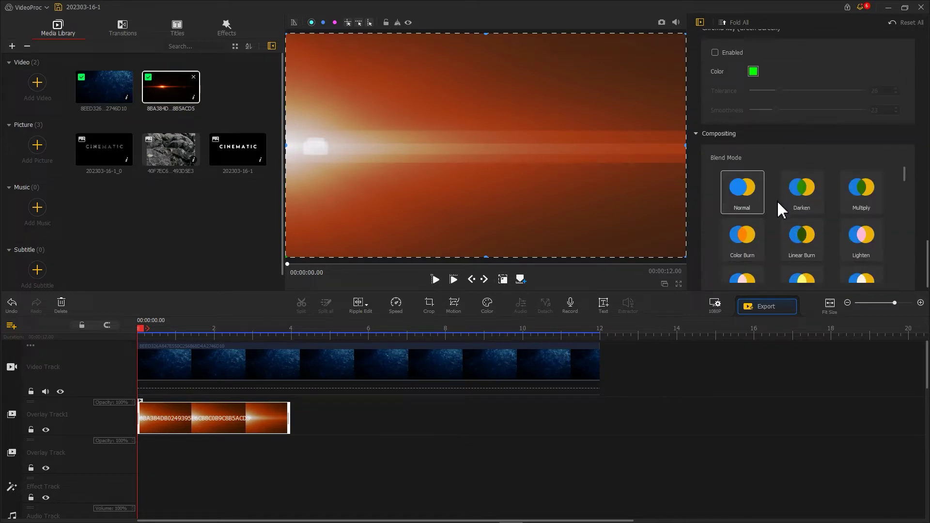
scroll(779, 210, down, 2)
click(762, 230)
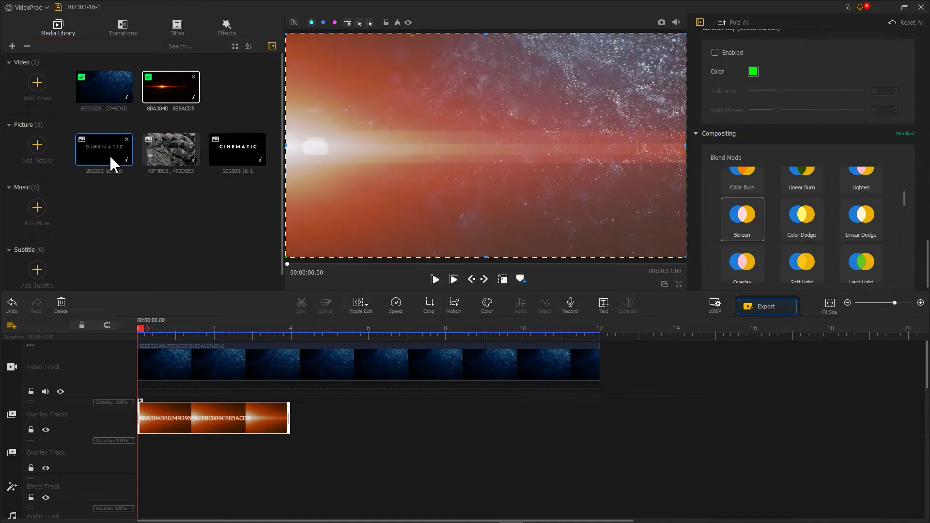
drag(111, 163, 149, 465)
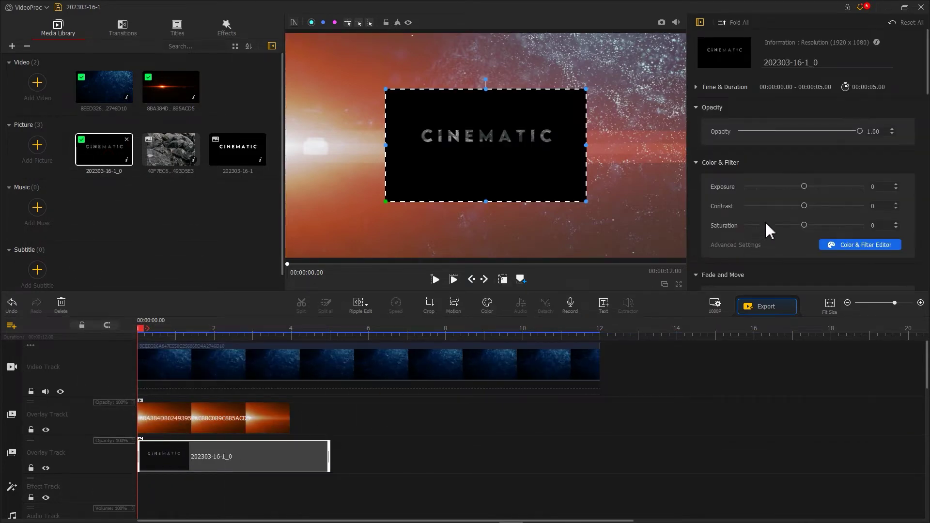
Fit the CINEMATIC image to screen width and set its blend mode to Screen.
scroll(771, 228, down, 10)
click(781, 225)
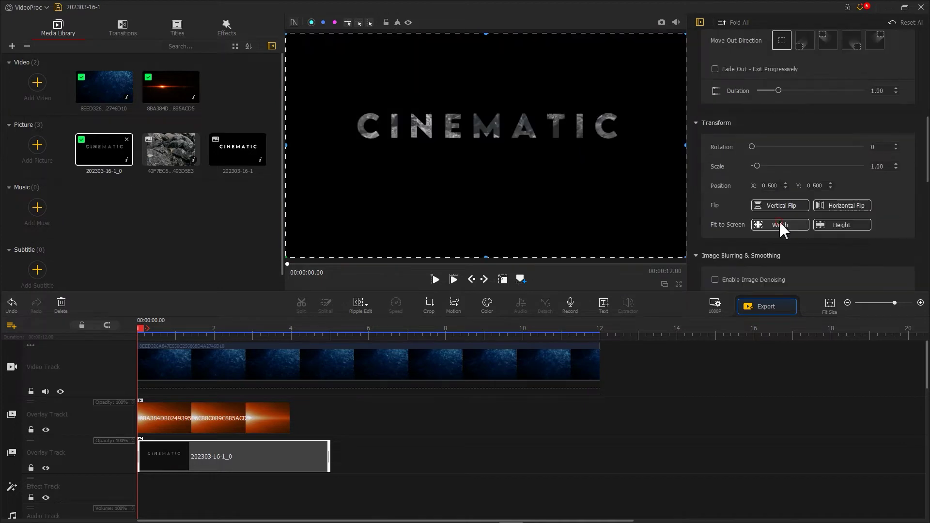
scroll(781, 228, down, 12)
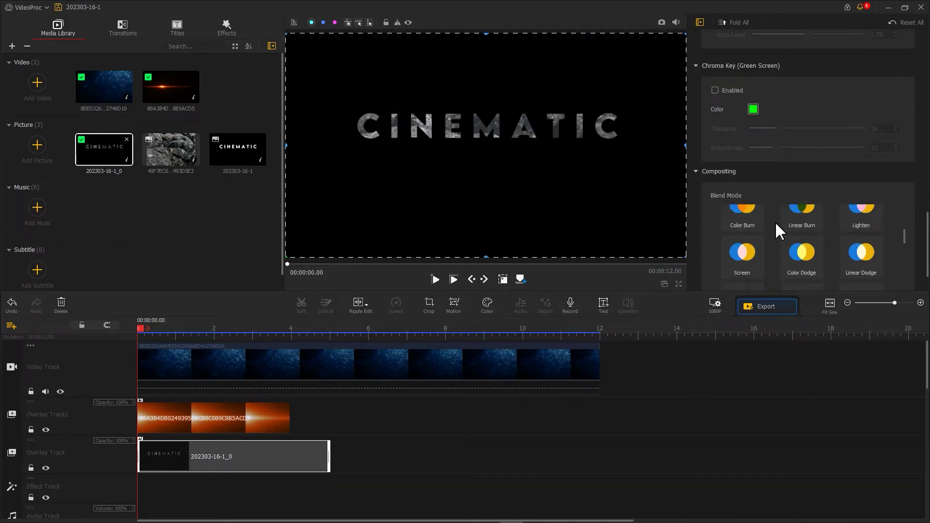
scroll(771, 233, down, 1)
click(740, 245)
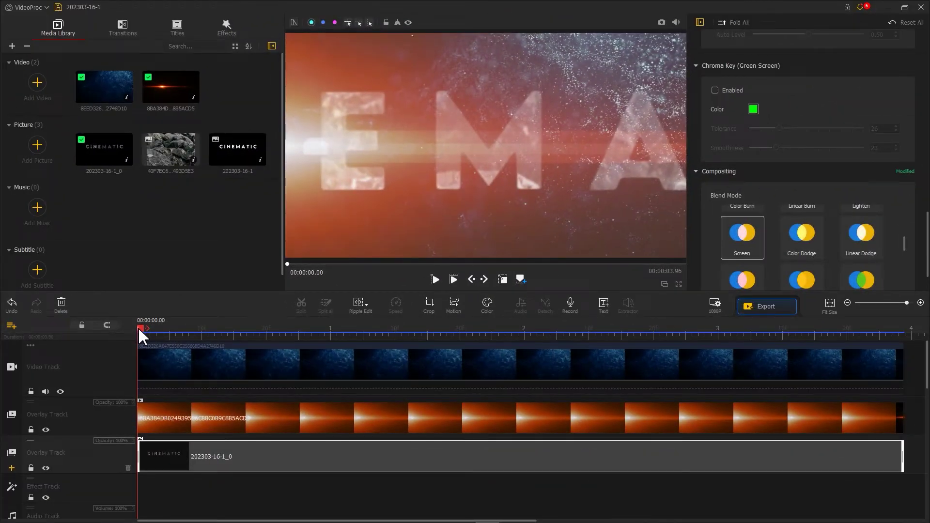
Scrub the title clip from about 0.36 s toward its end and add a marker with M.
drag(140, 334, 213, 334)
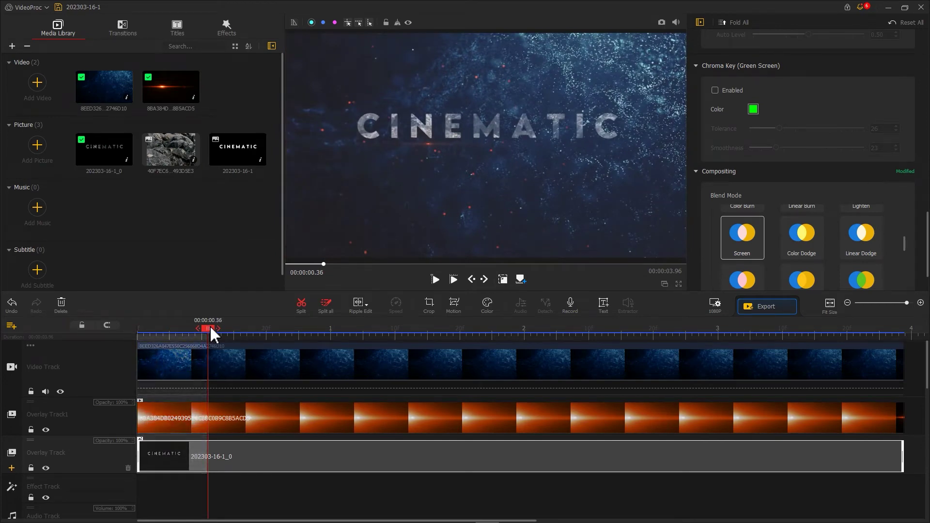
drag(213, 334, 853, 327)
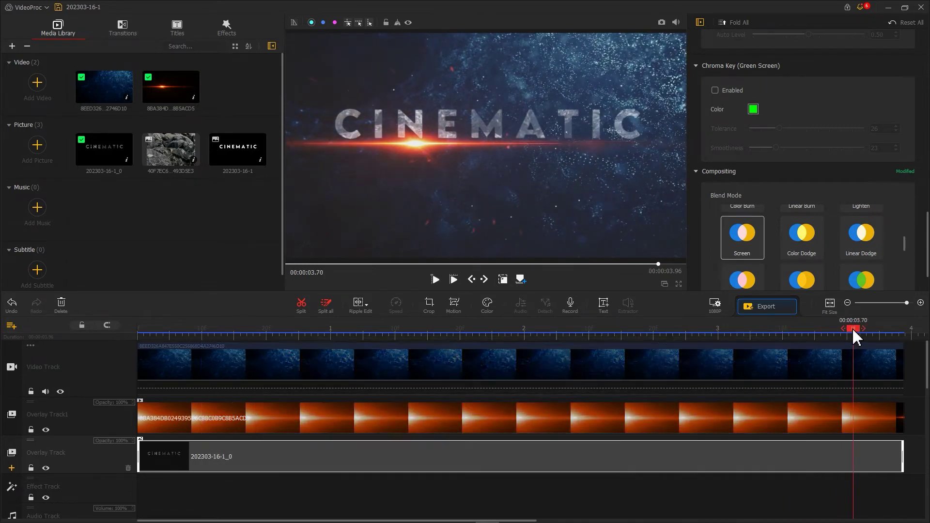
drag(868, 335, 902, 329)
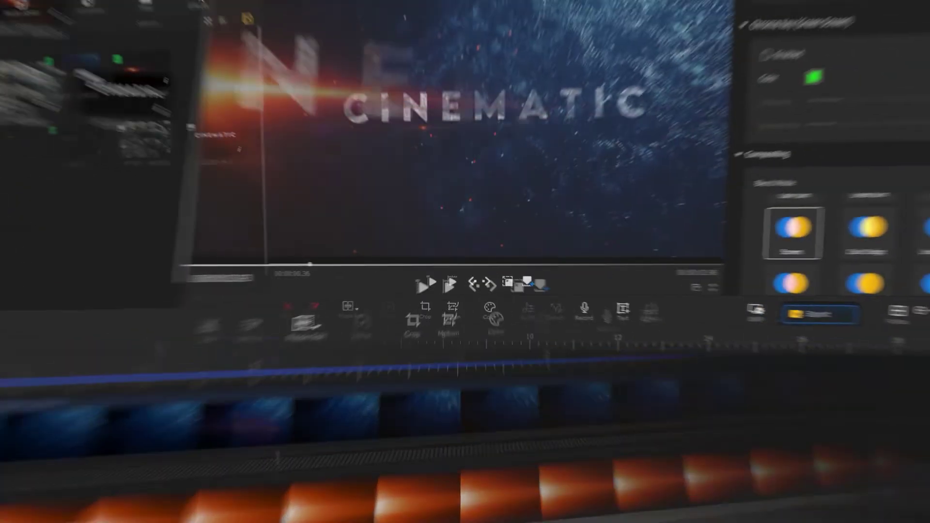
drag(152, 329, 277, 345)
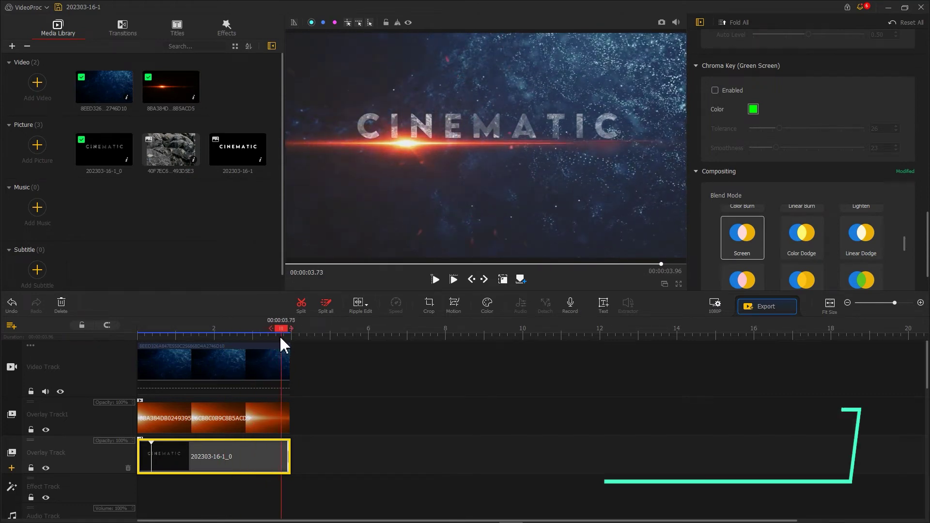
key(m)
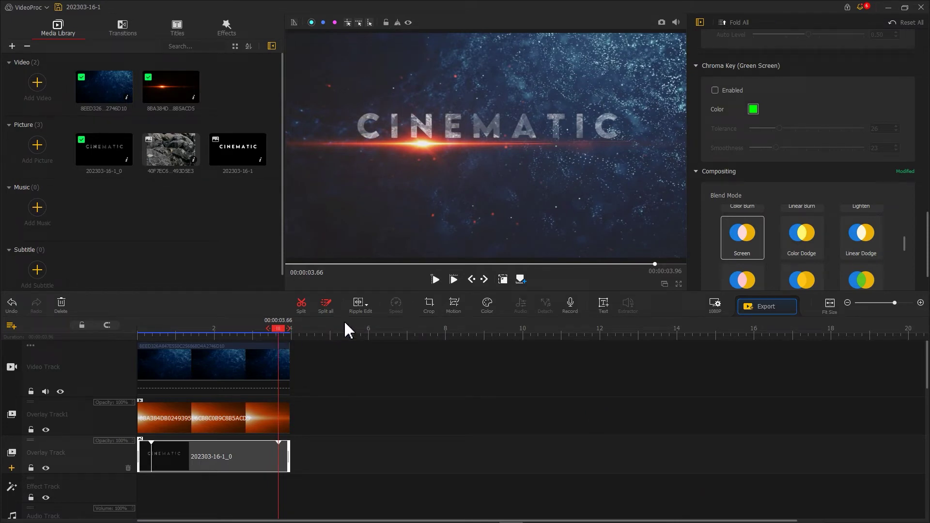
Keyframe the CINEMATIC title zoomed in at 0 s and full frame at 0.36 s, easing with Smooth Speed Down 1.
click(452, 308)
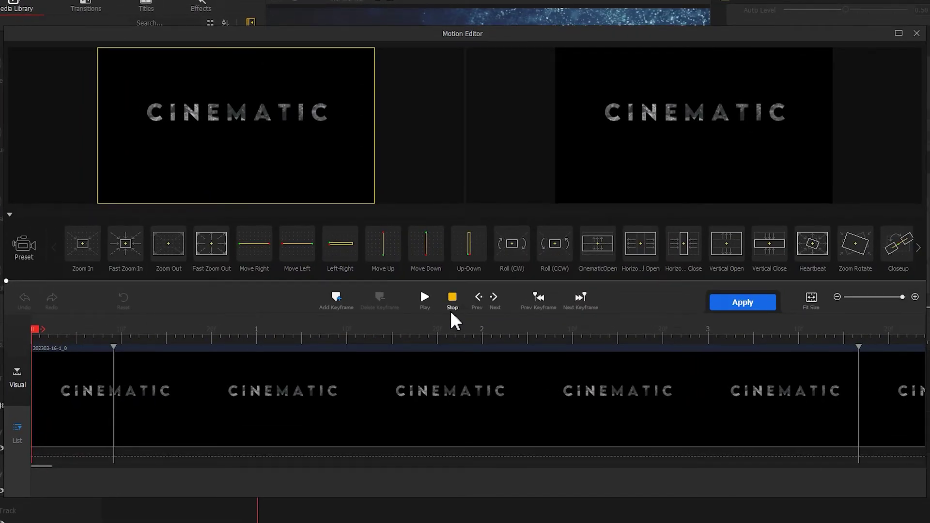
click(336, 302)
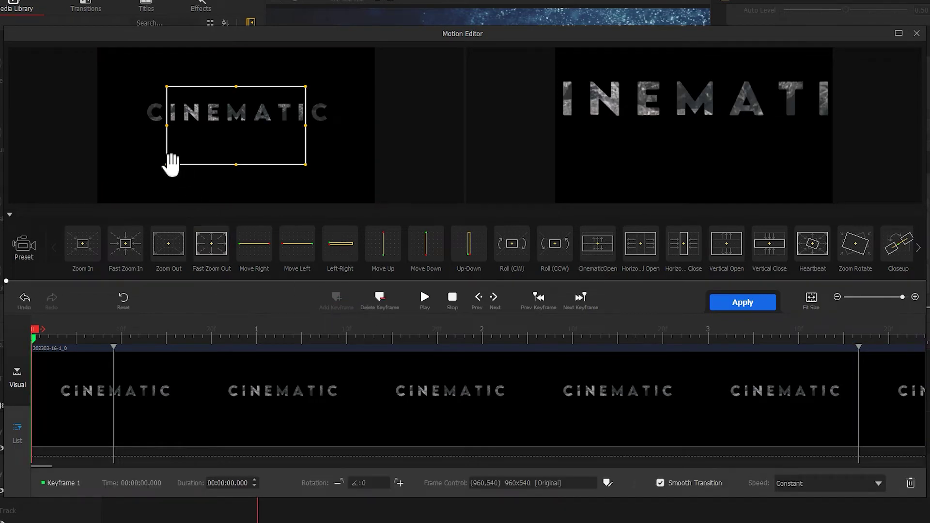
drag(171, 165, 249, 113)
drag(68, 331, 135, 326)
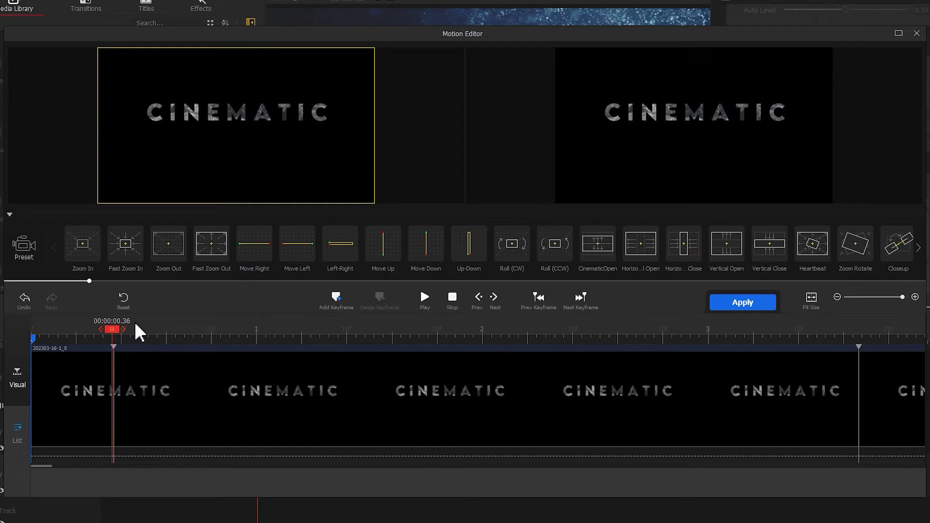
click(337, 299)
drag(200, 135, 134, 189)
drag(267, 107, 367, 56)
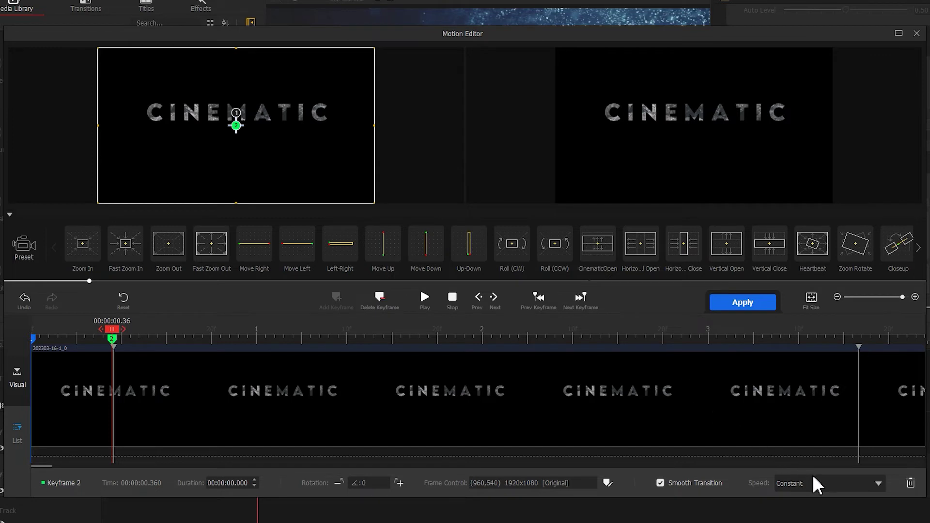
click(823, 485)
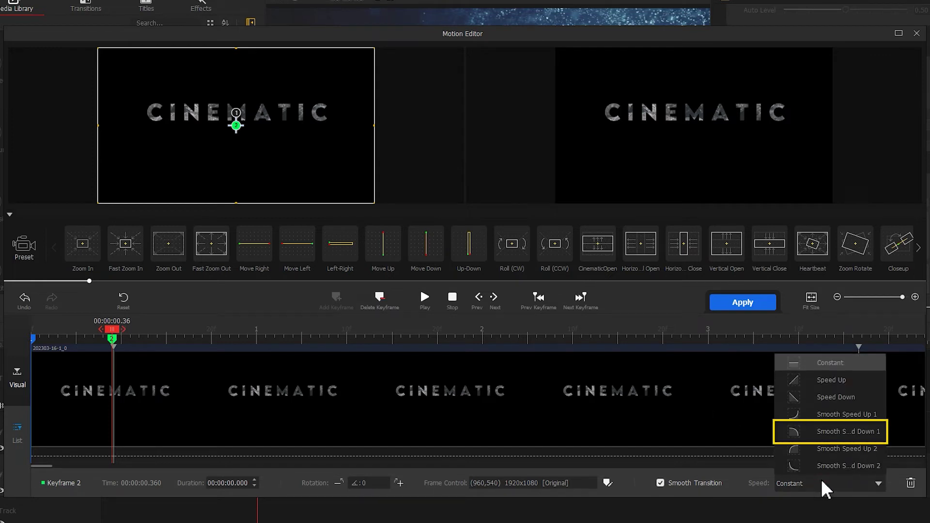
click(829, 433)
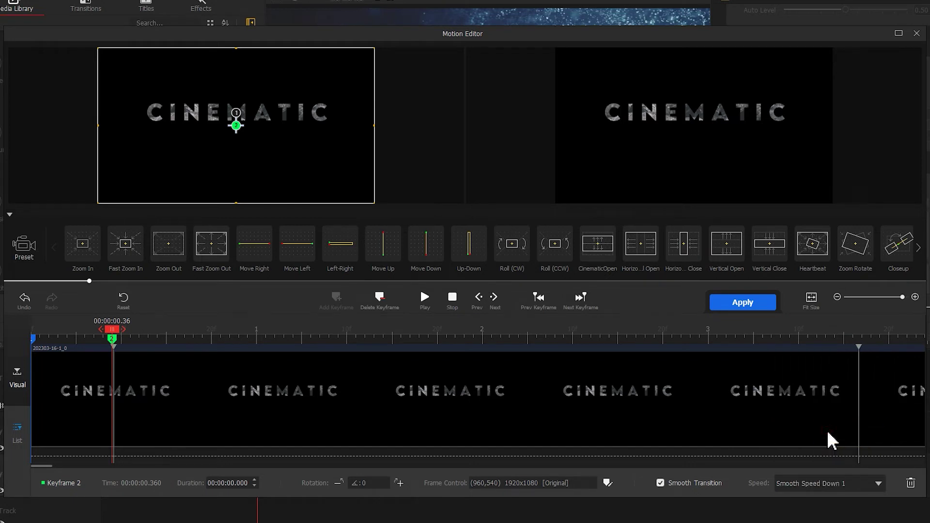
Add zoom-in keyframes at 3.64 s and 3.96 s with Smooth Speed Up 1, then apply the motion.
drag(113, 333, 863, 348)
click(337, 298)
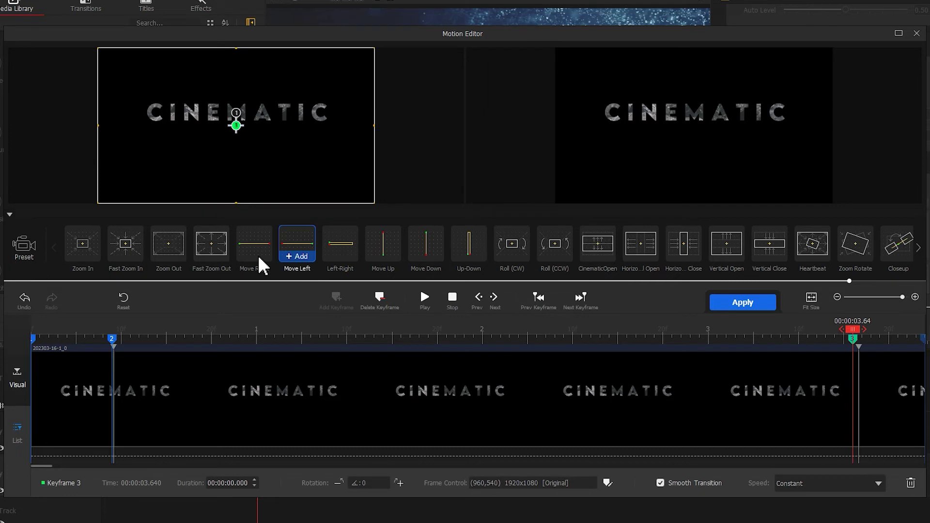
drag(97, 203, 150, 172)
drag(191, 145, 184, 155)
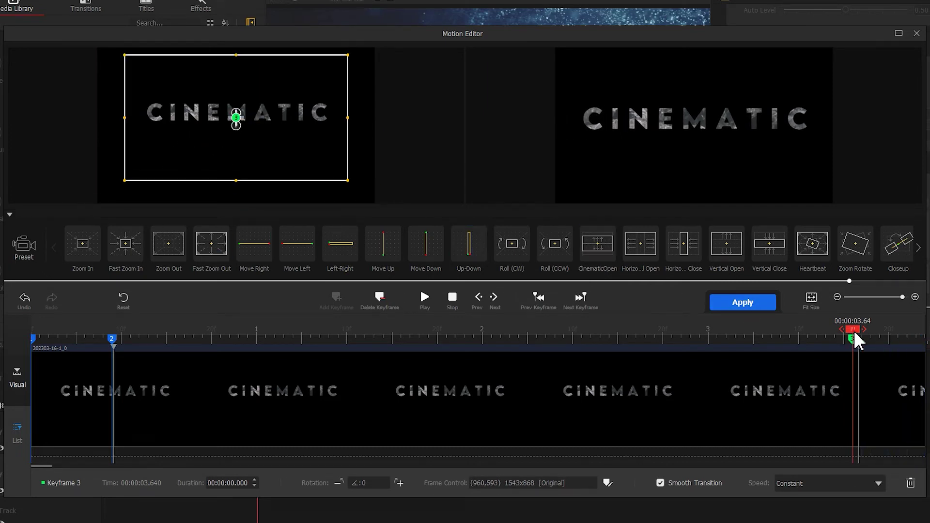
drag(855, 333, 921, 334)
click(338, 301)
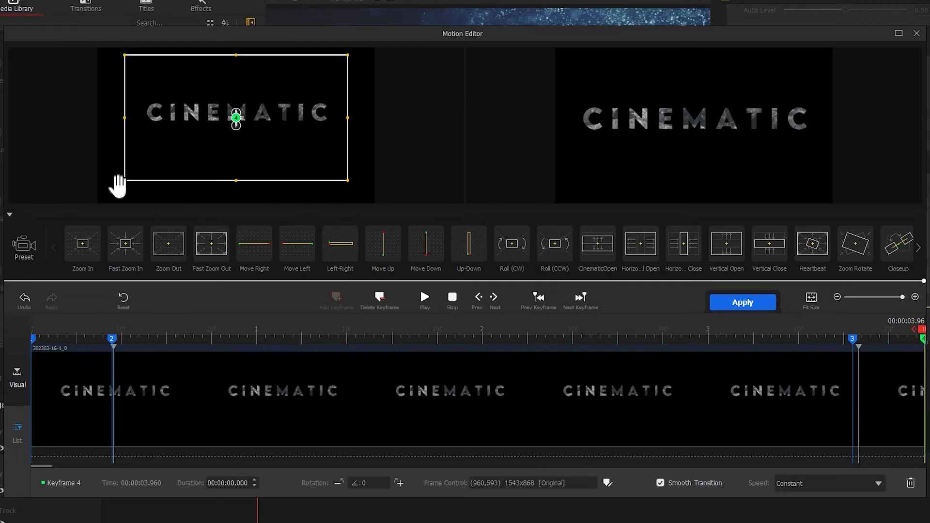
drag(116, 182, 204, 123)
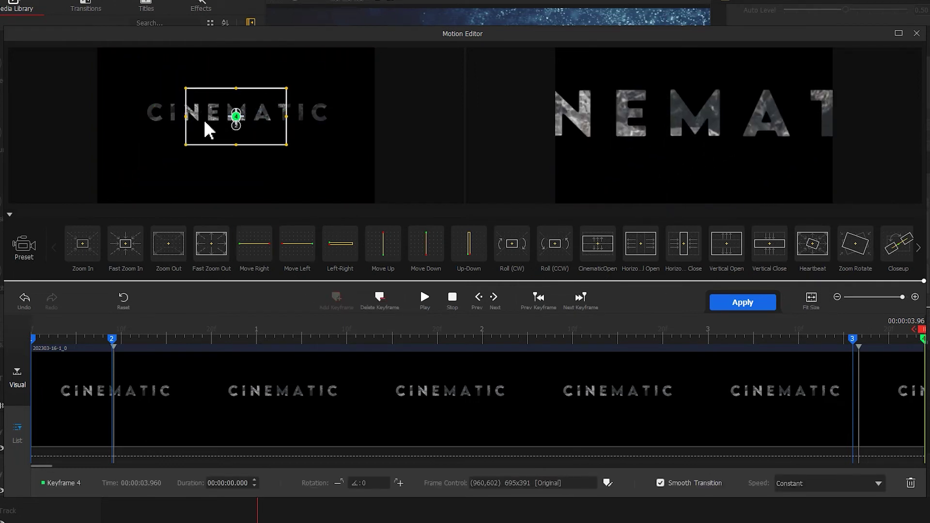
click(848, 483)
click(847, 415)
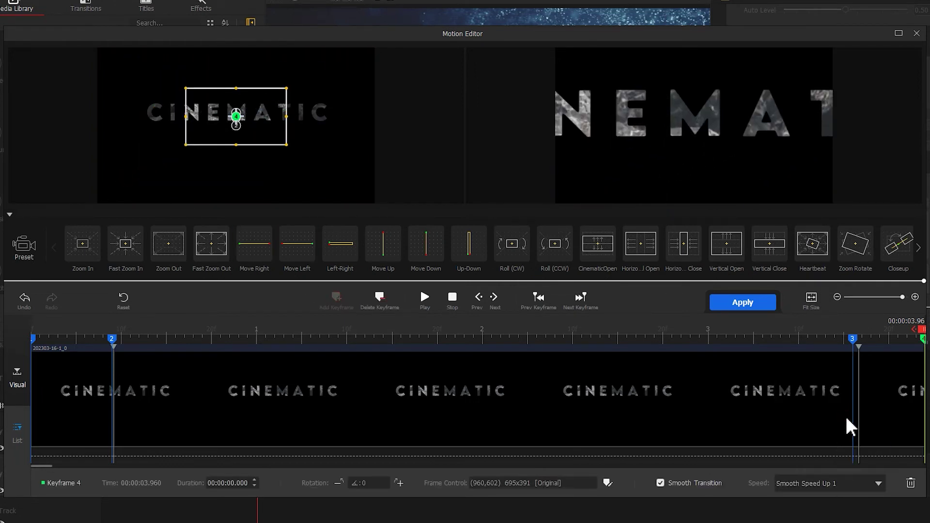
click(761, 304)
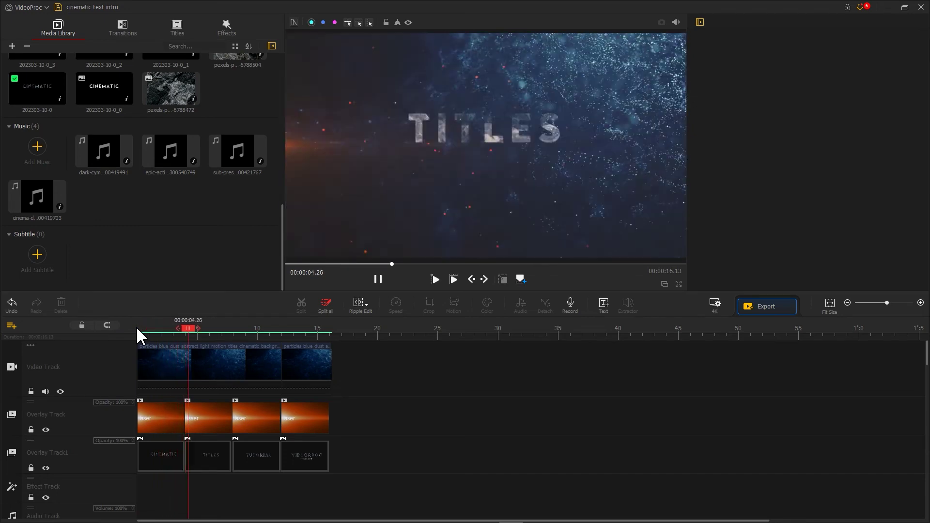
Add the cymbal transition hit and the epic-action track, trimming the music at 16.43 s.
drag(103, 151, 265, 466)
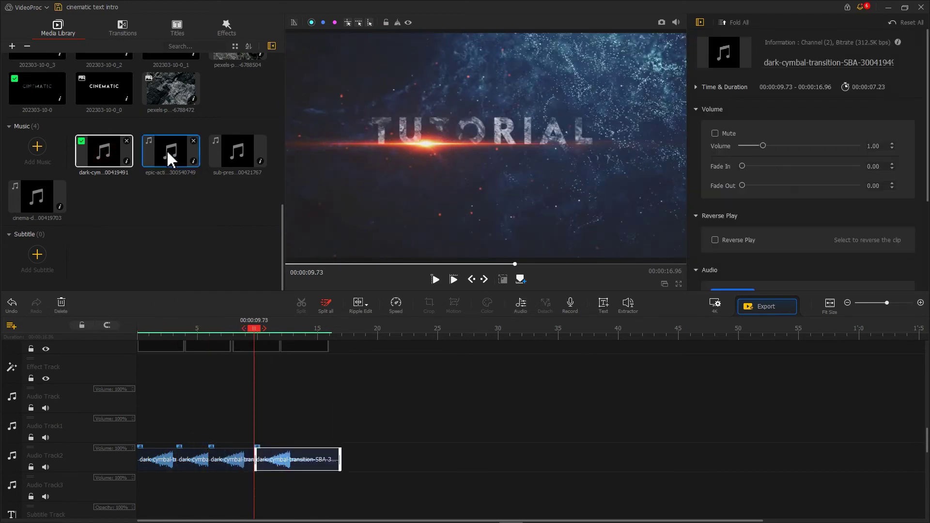
drag(167, 153, 140, 440)
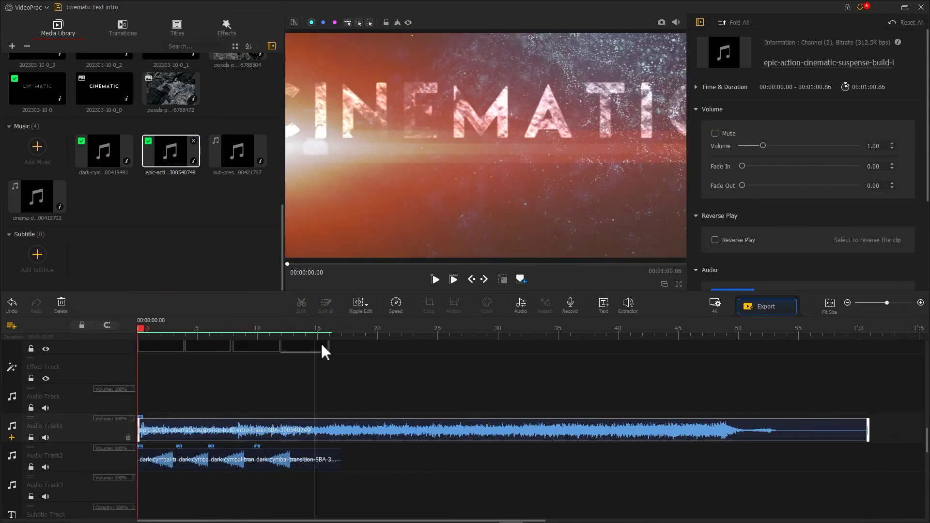
click(334, 328)
click(301, 305)
right_click(368, 430)
click(374, 493)
Place the sub-pressure drone-impact sound on another audio track.
drag(238, 152, 243, 416)
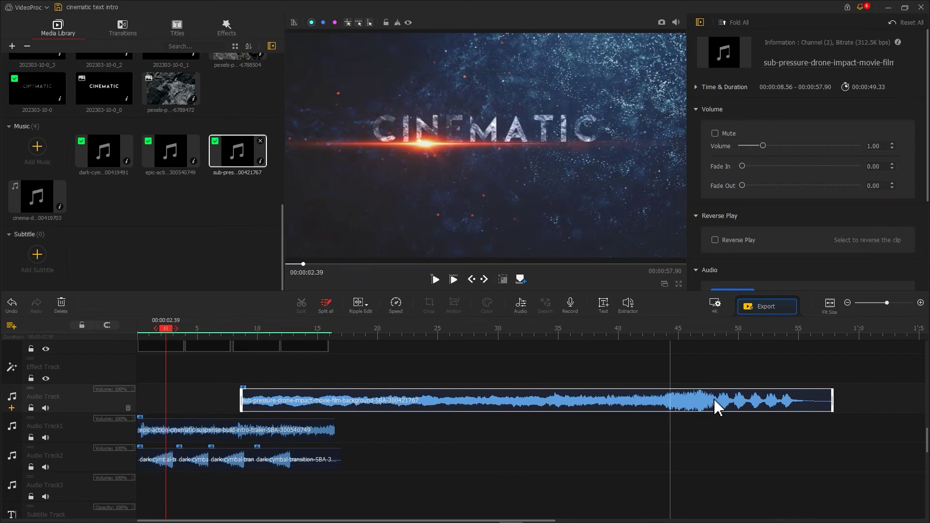
drag(717, 405, 239, 405)
scroll(243, 409, up, 3)
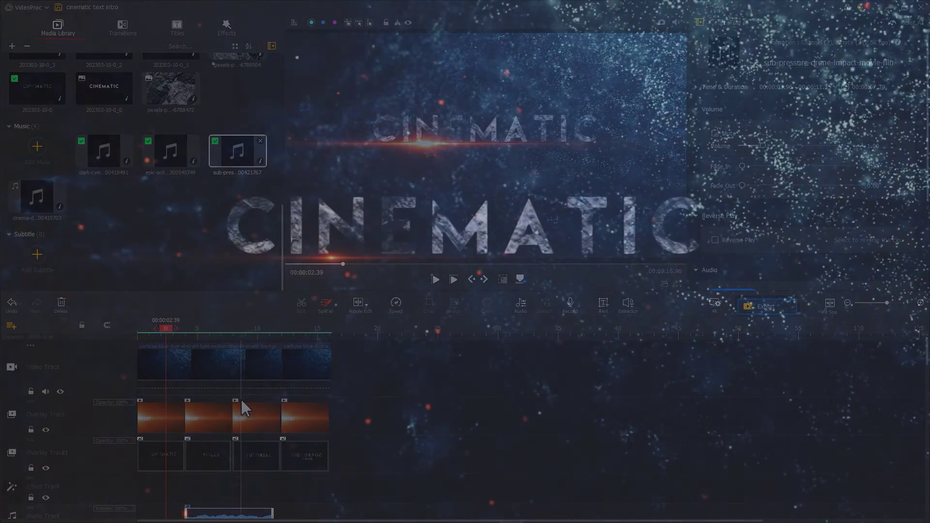